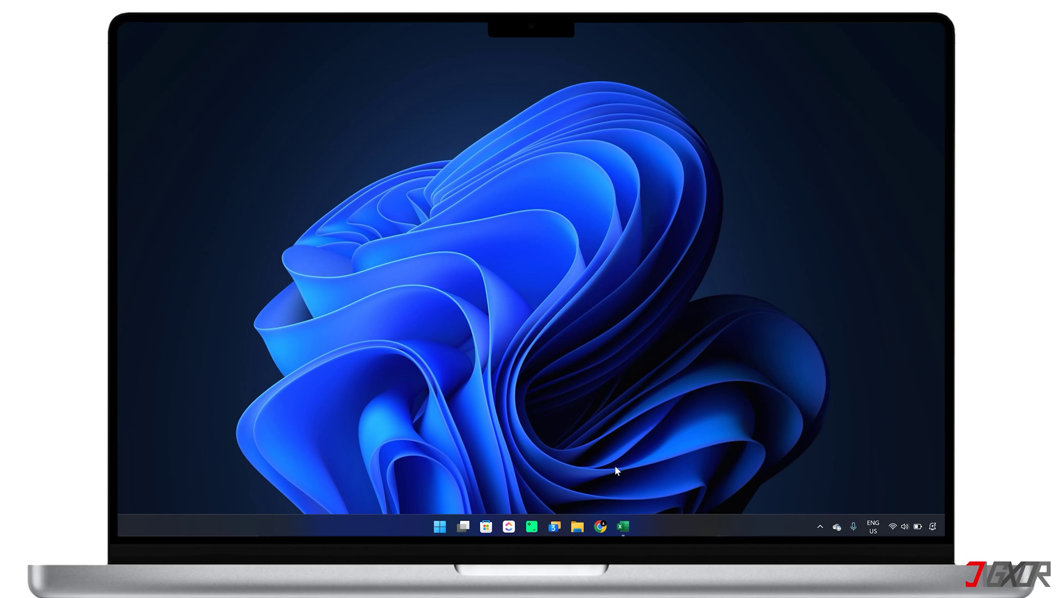
Bring up the Excel workbook Document_1 holding the 2024 monthly expenses and savings table.
left_click(623, 526)
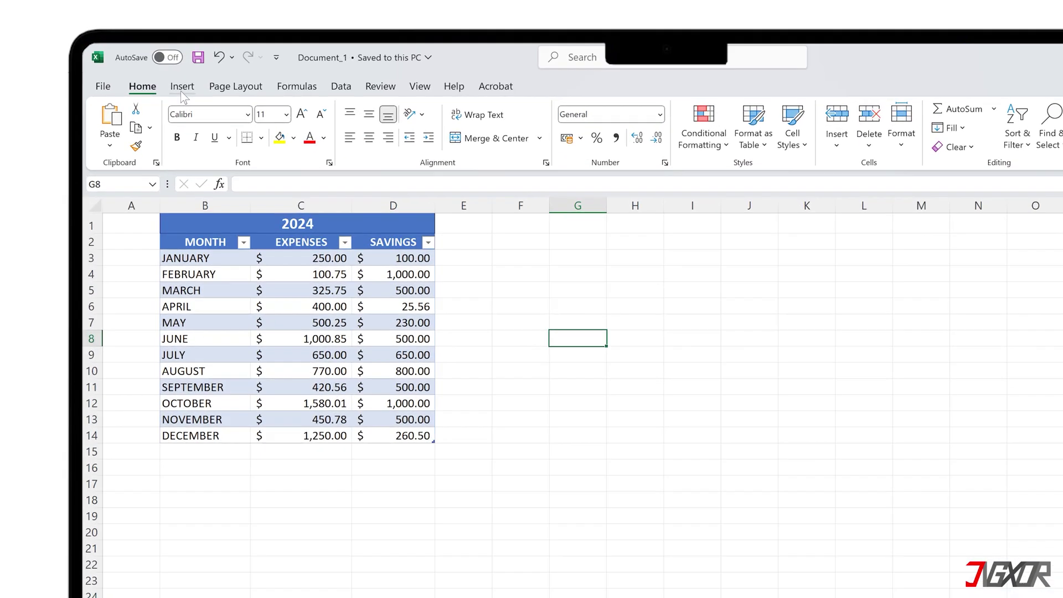
Insert a Line with Markers chart and move it up beside the 2024 table.
left_click(189, 53)
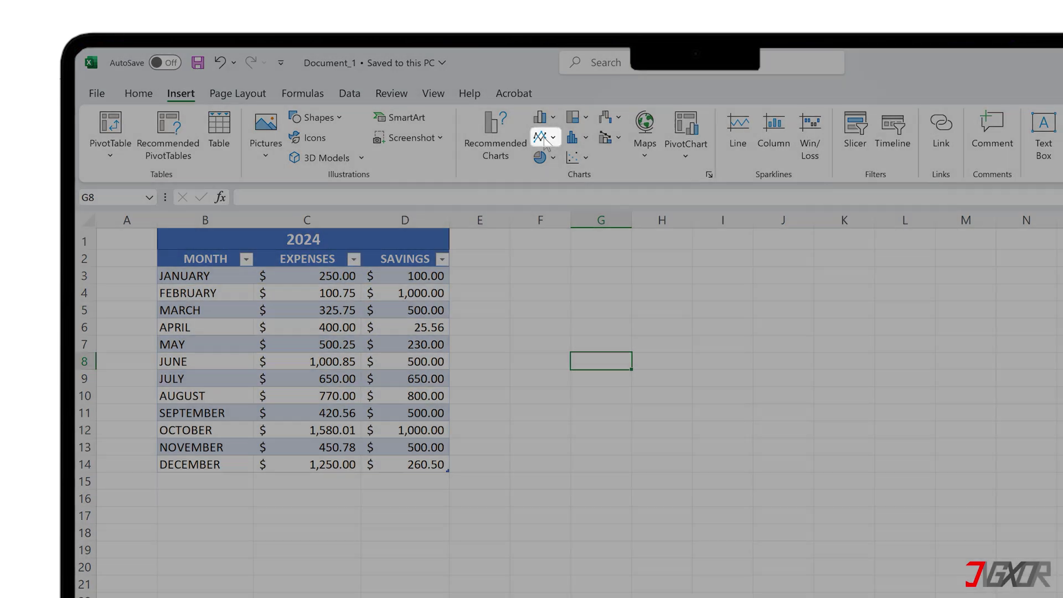
left_click(547, 139)
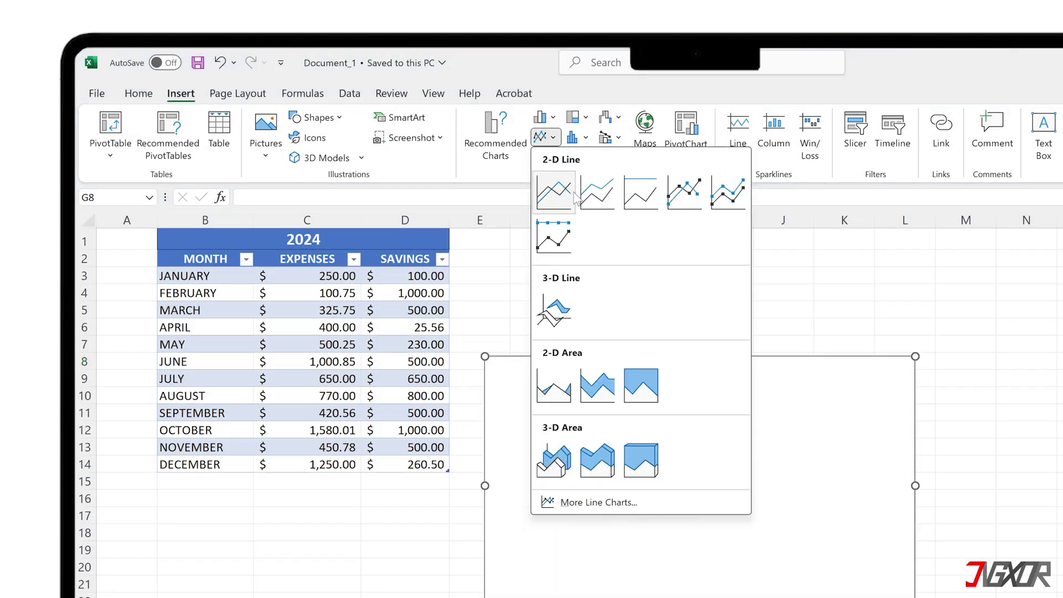
left_click(685, 191)
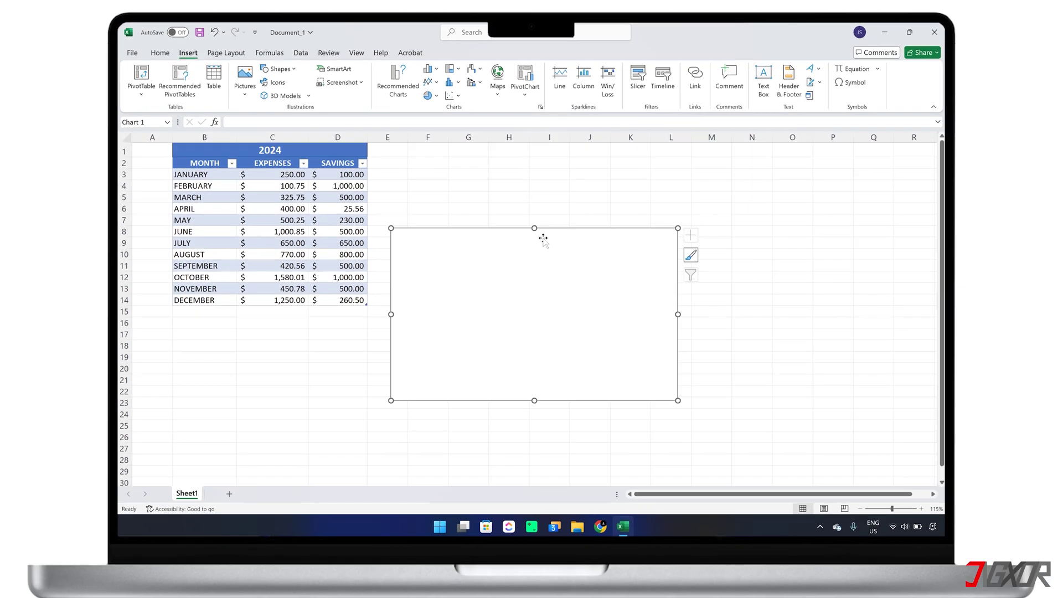
left_click_drag(543, 239, 560, 170)
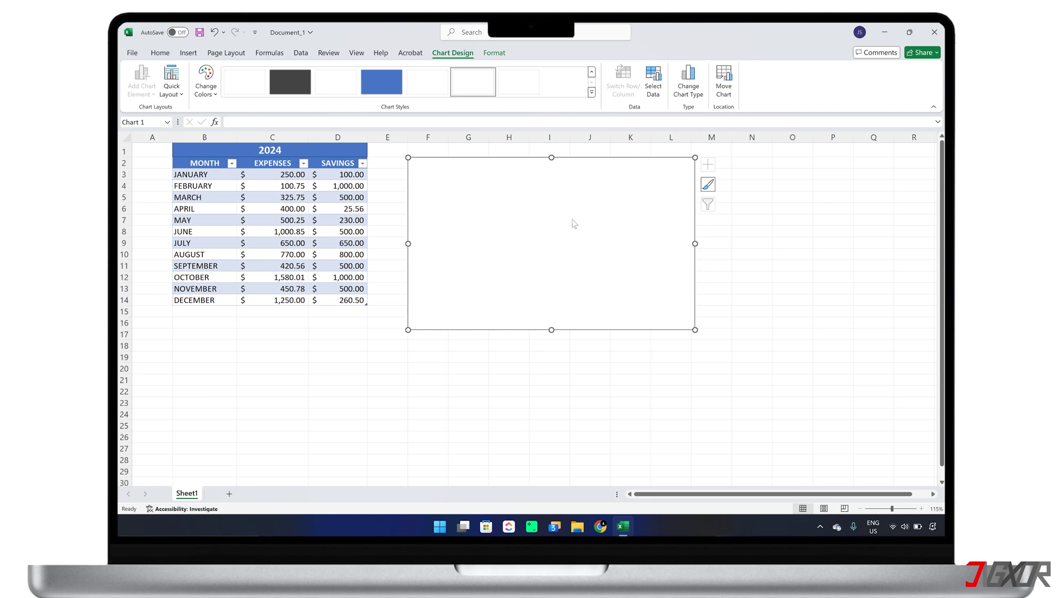
Open the Select Data Source dialog for the empty line chart.
right_click(572, 222)
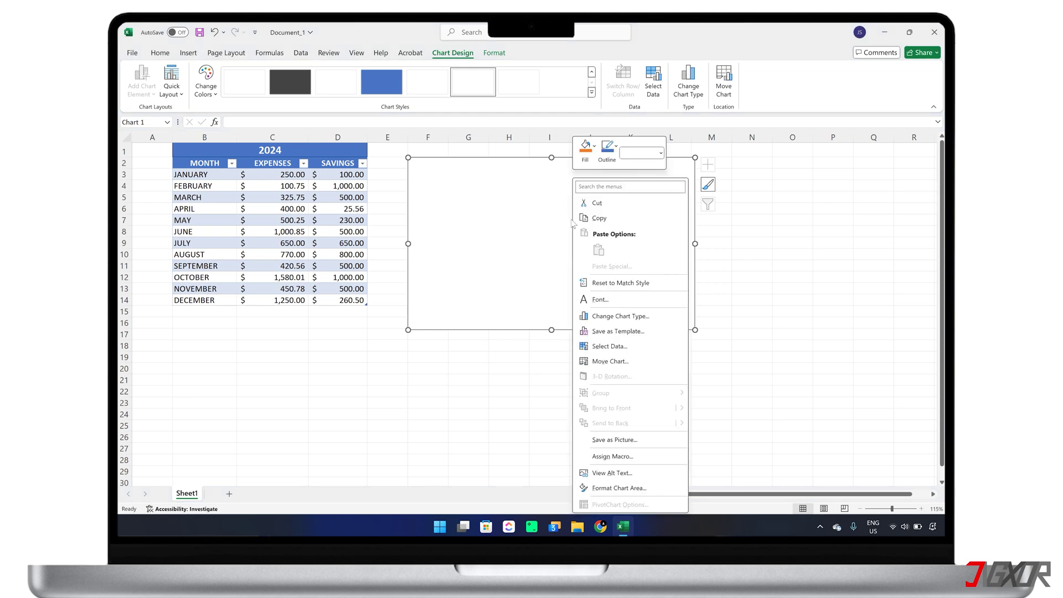
left_click(608, 346)
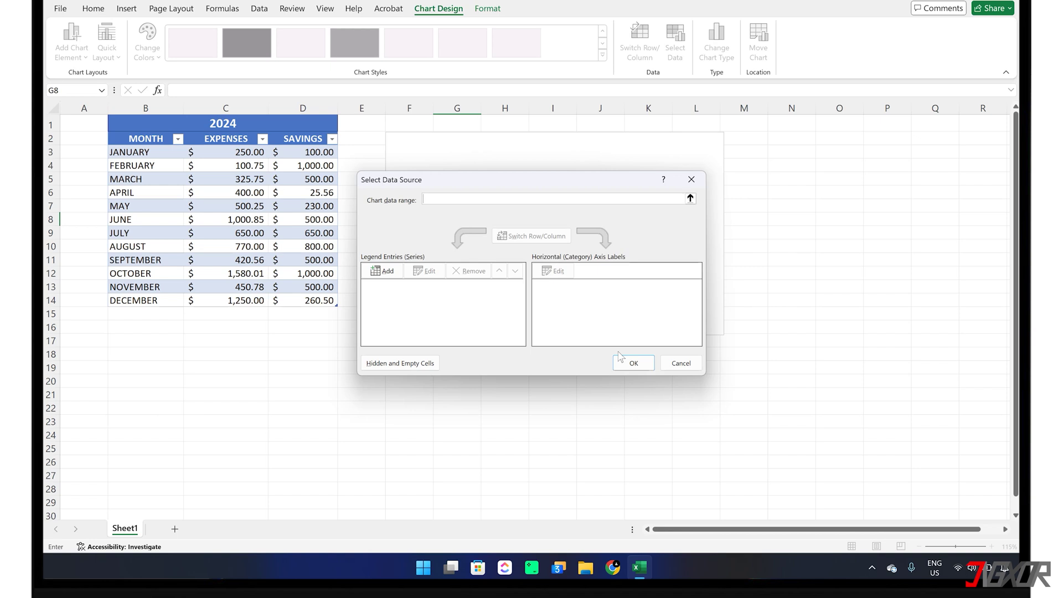
Add a chart series named Expenses with values from C3:C14.
left_click(383, 270)
type("Expenses")
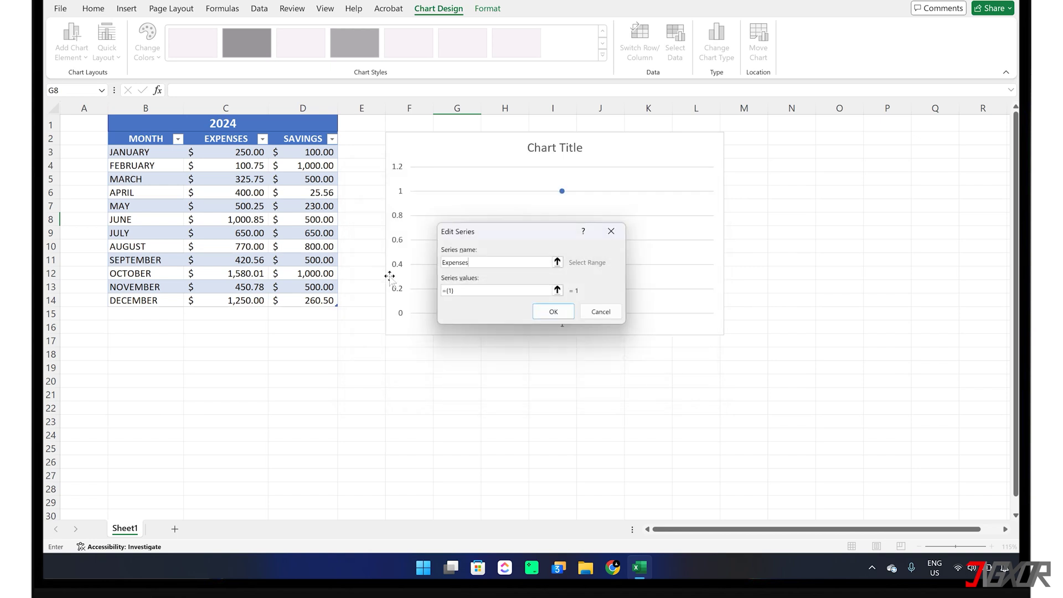
left_click_drag(464, 291, 441, 291)
key("BackSpace")
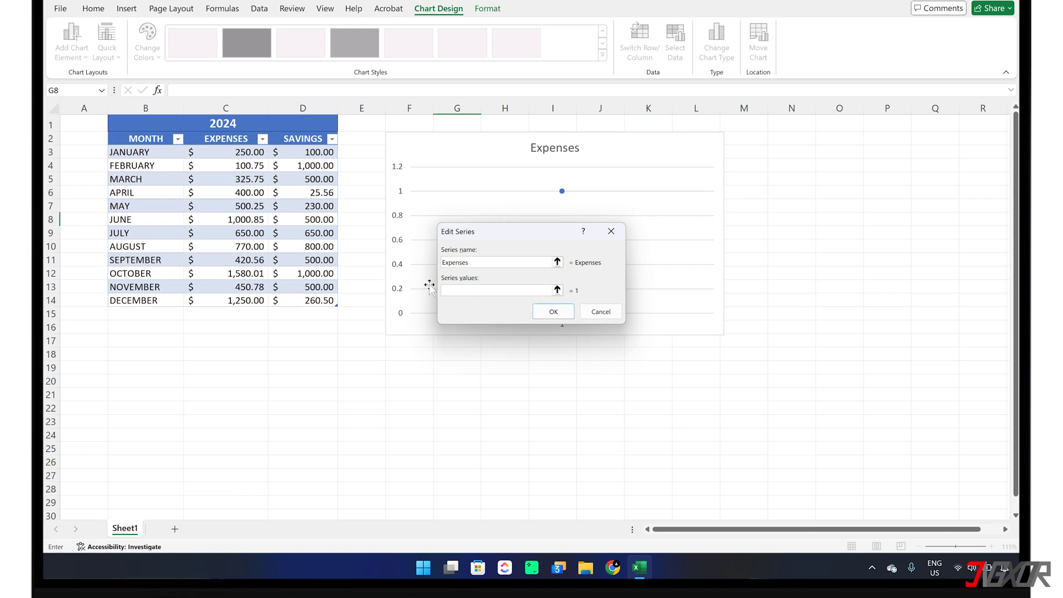
left_click(237, 153)
left_click_drag(246, 302, 245, 302)
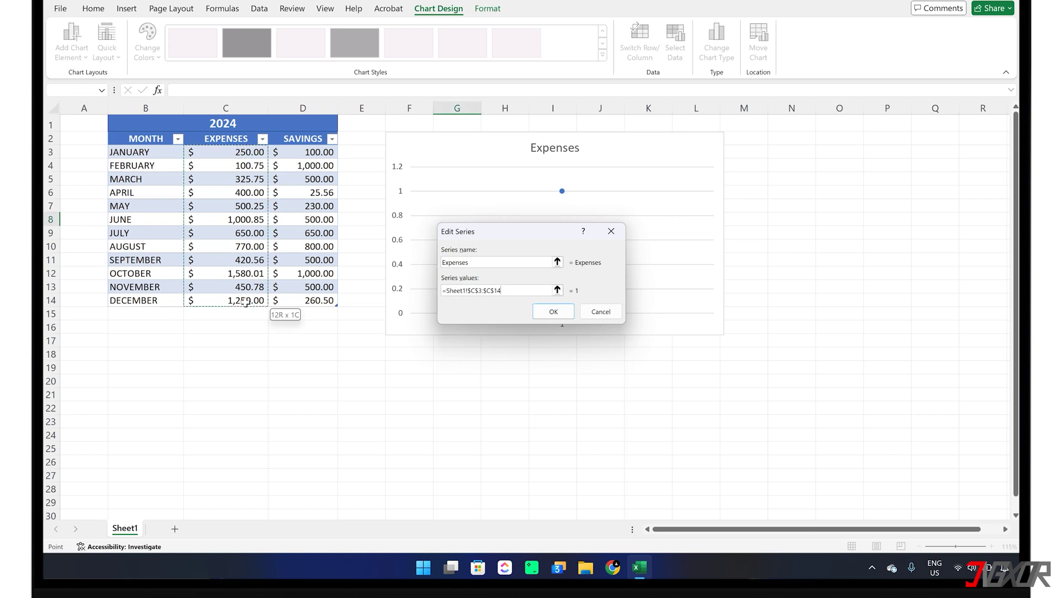
left_click(553, 312)
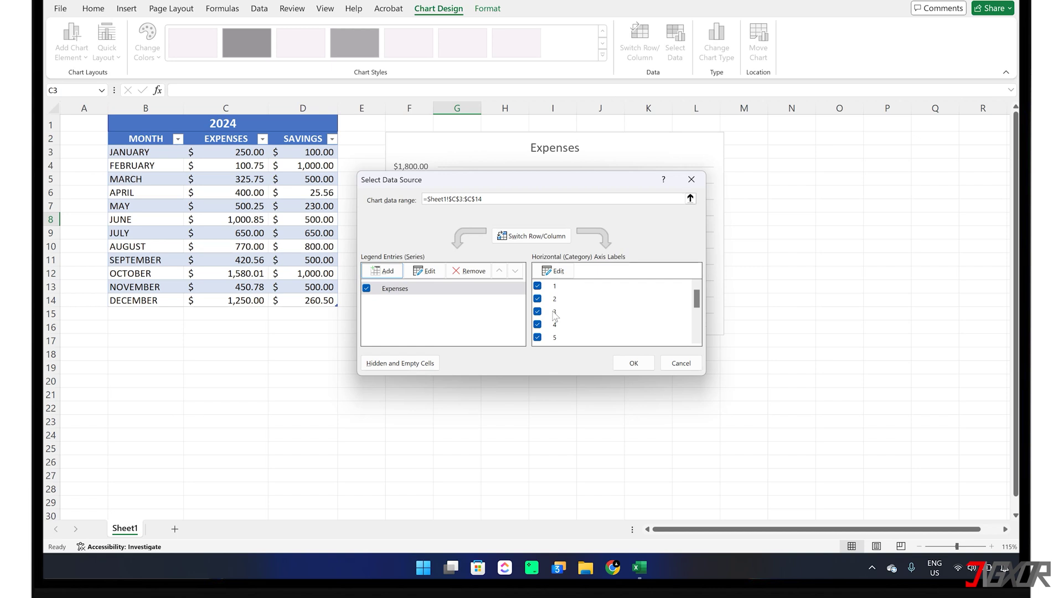
Use the month names in B3:B14 as horizontal axis labels and apply the data changes.
left_click(553, 271)
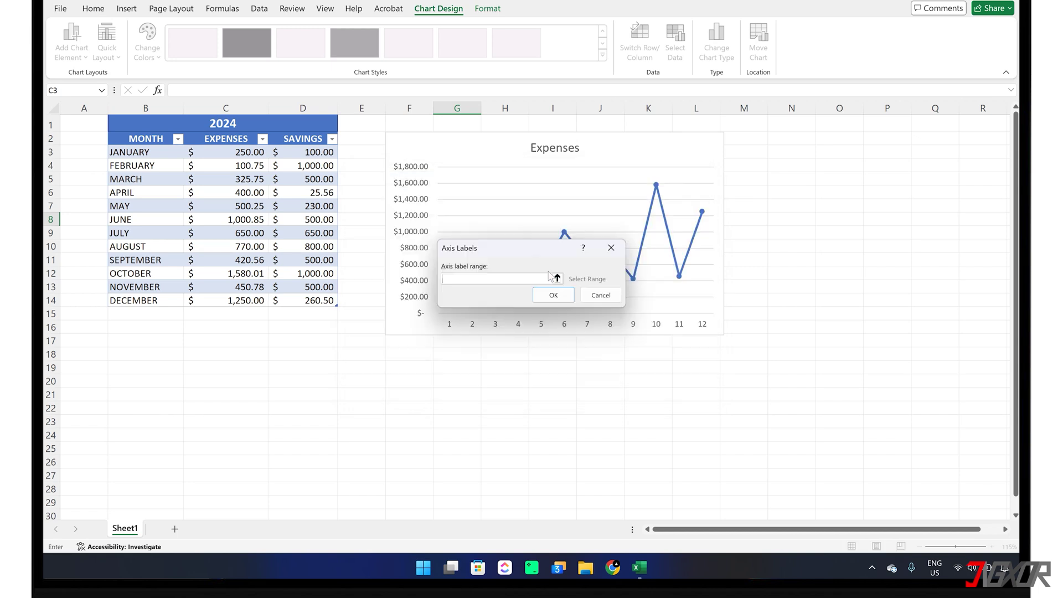
left_click(144, 151)
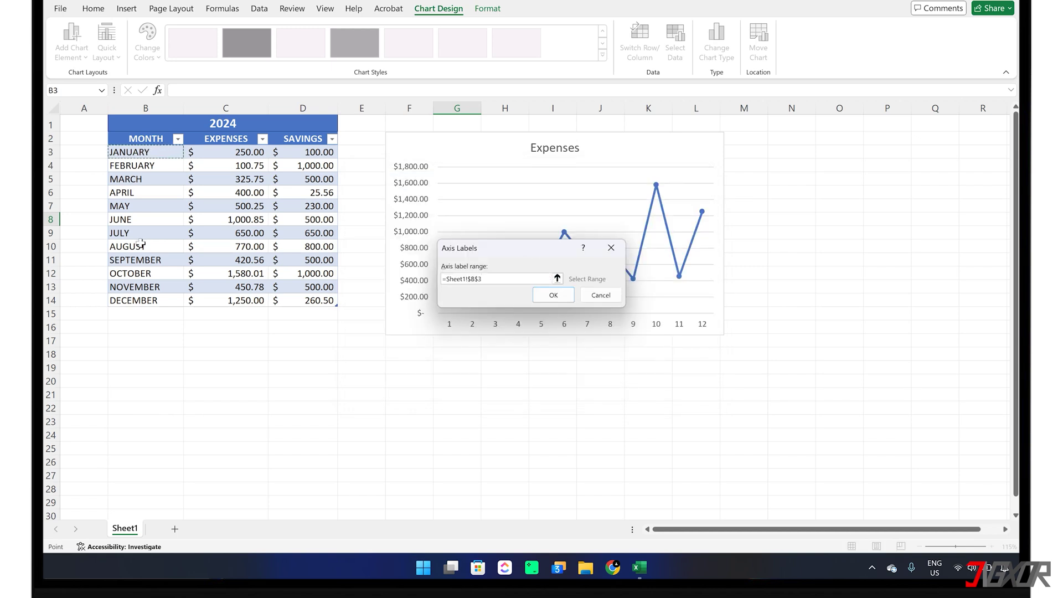
left_click(149, 299, "shift")
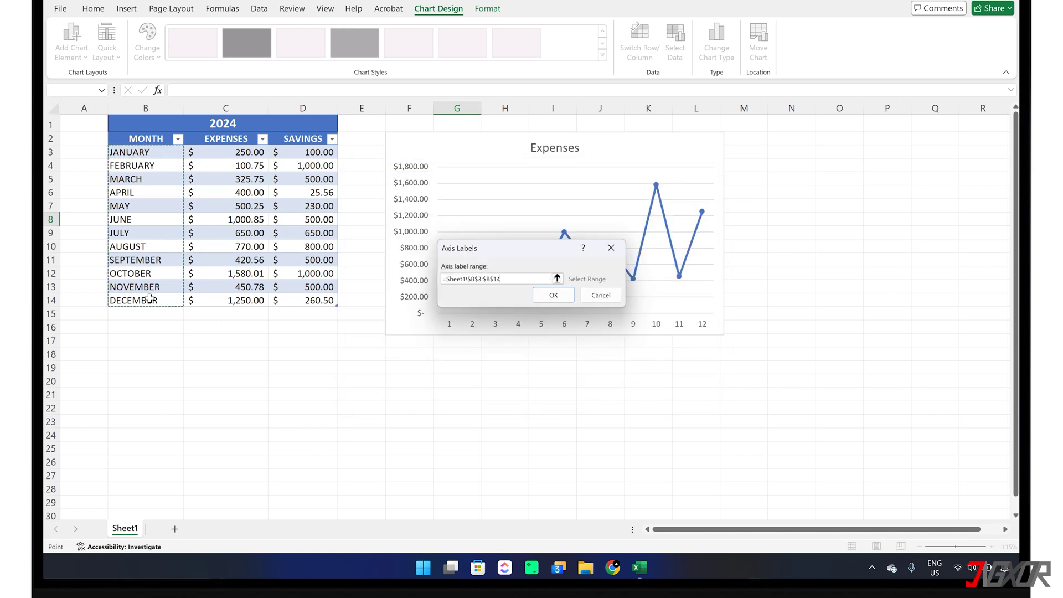
left_click(554, 295)
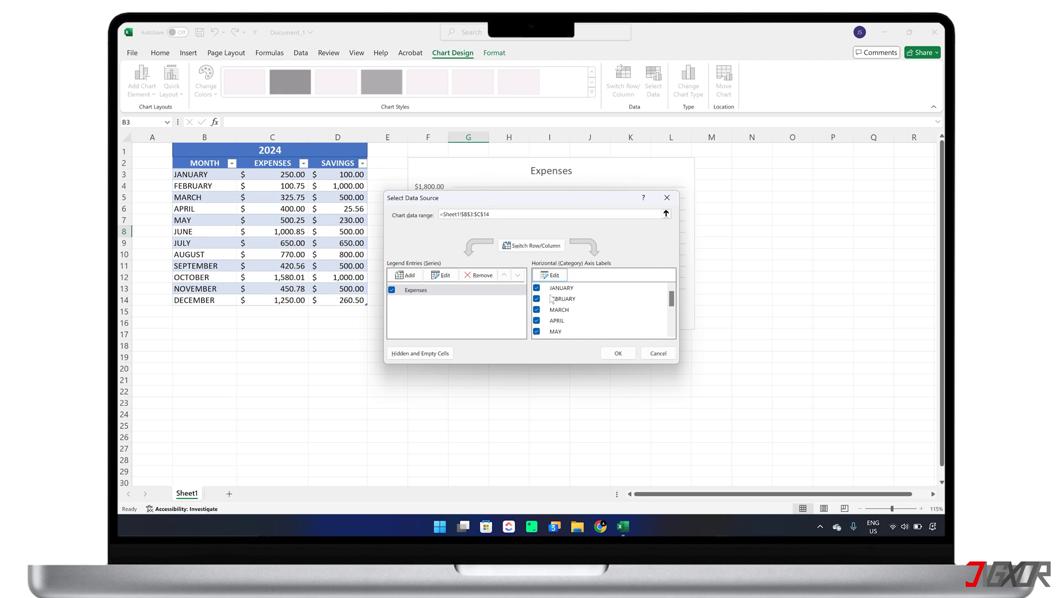
left_click(614, 352)
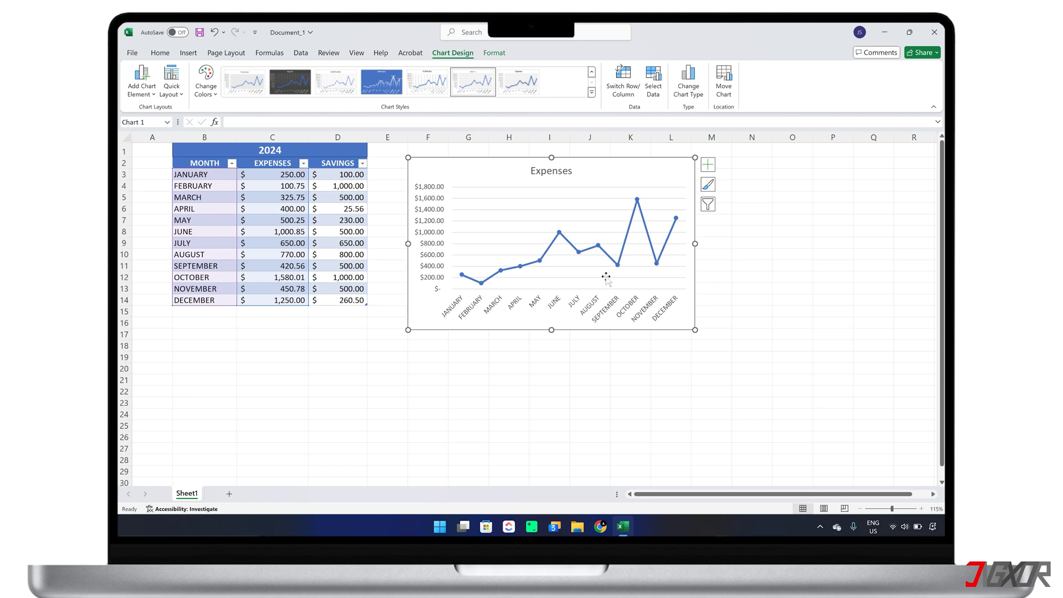
Add a second series named Savings with values from D3:D14.
right_click(577, 276)
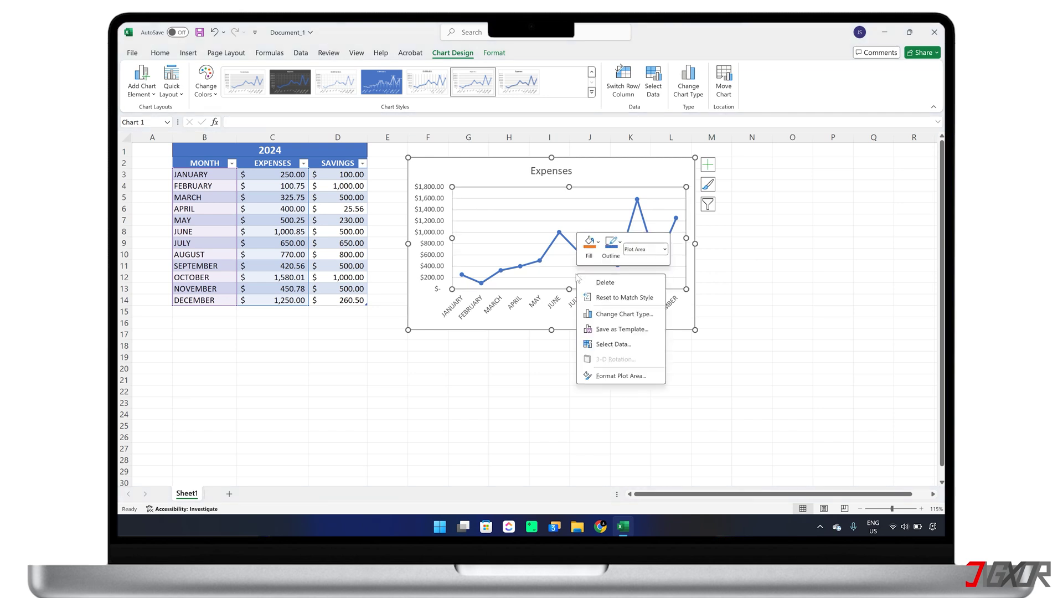
left_click(613, 343)
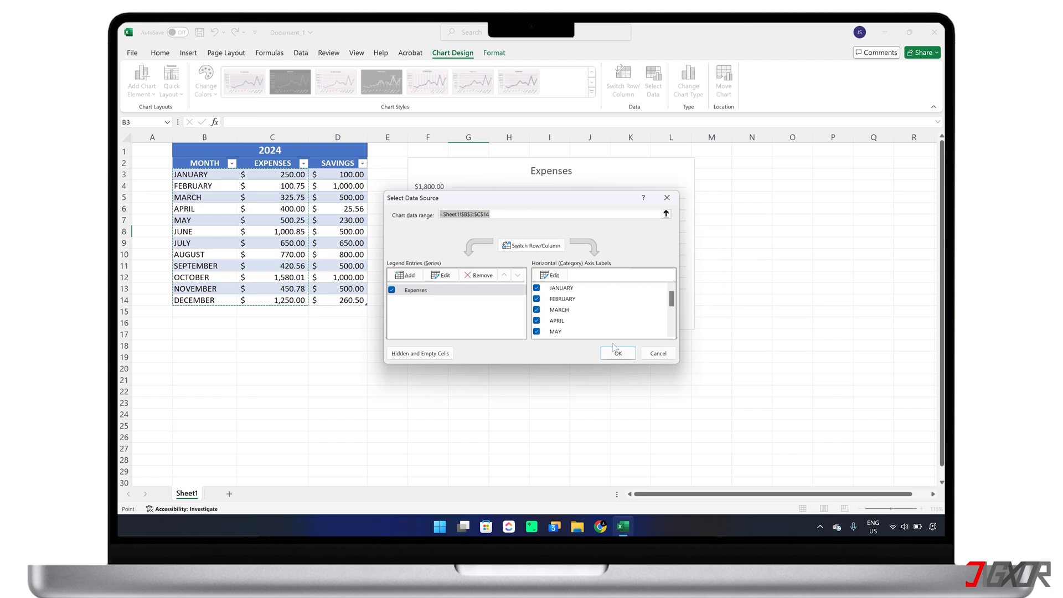
left_click(403, 275)
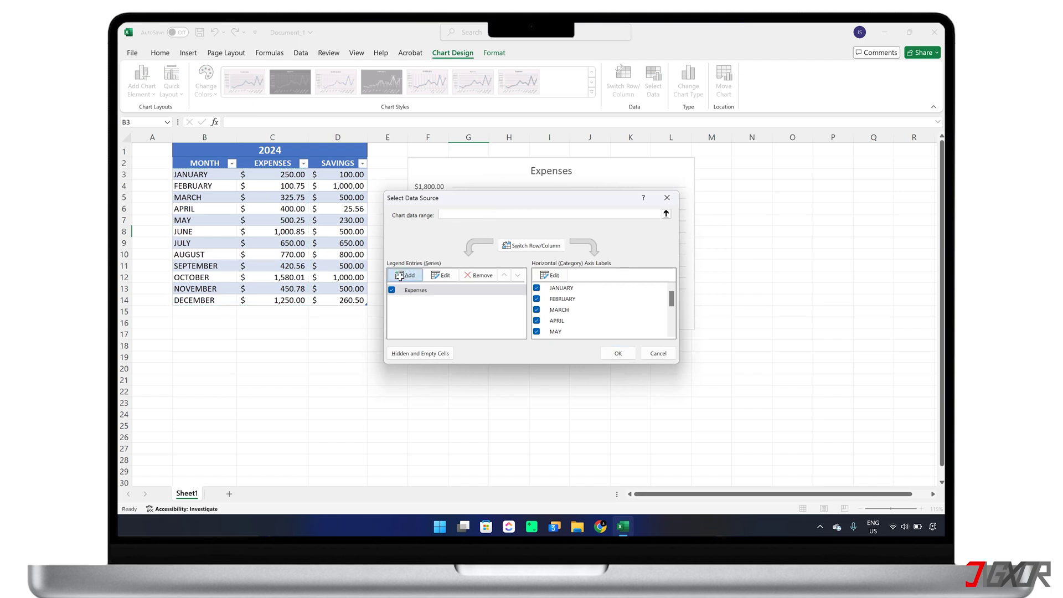
type("Savings")
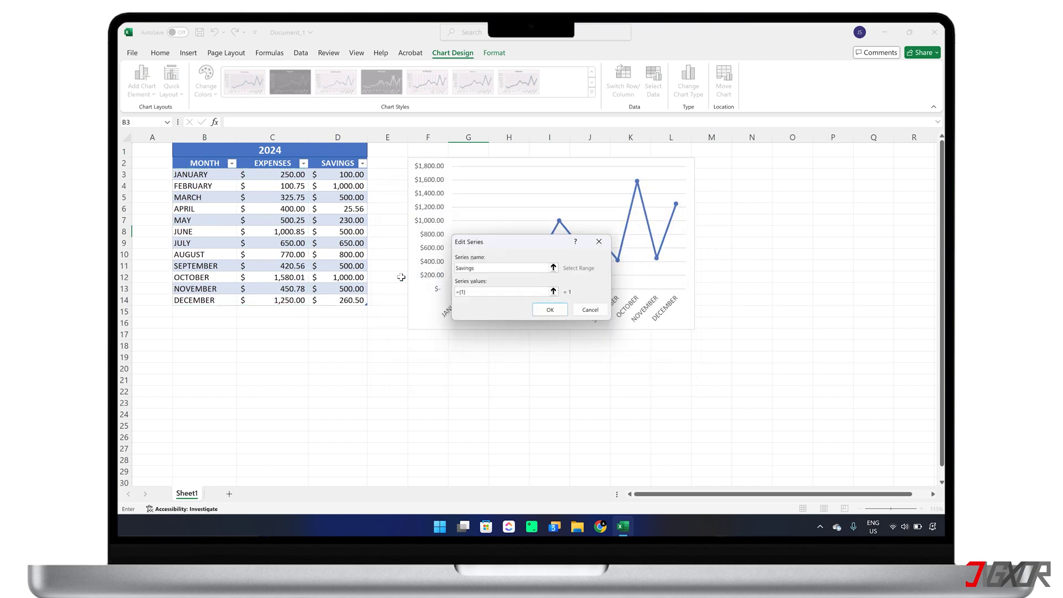
left_click(456, 292)
left_click(334, 174)
left_click(343, 300, "shift")
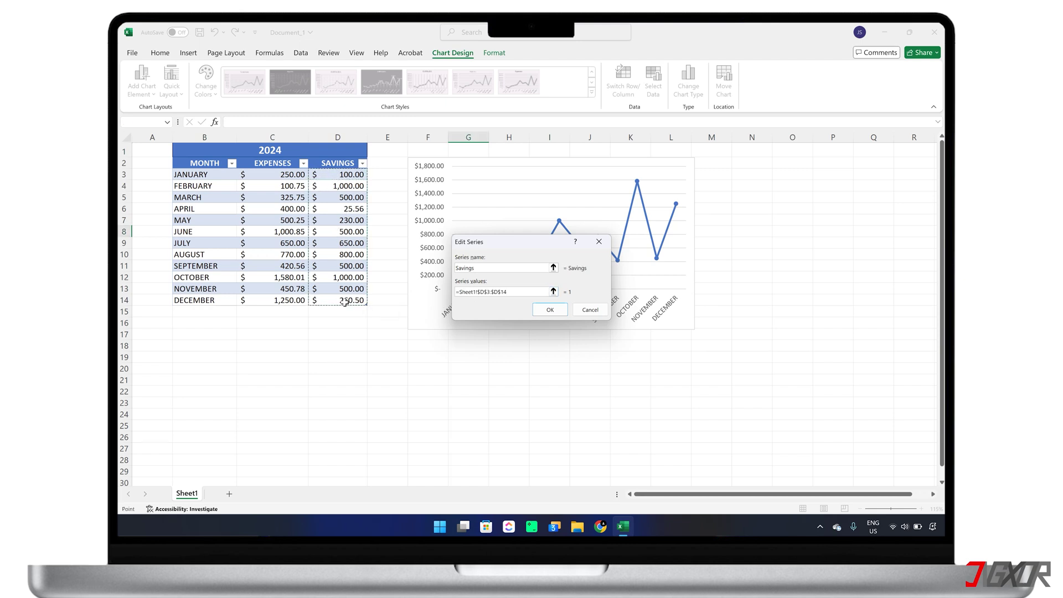
left_click(550, 310)
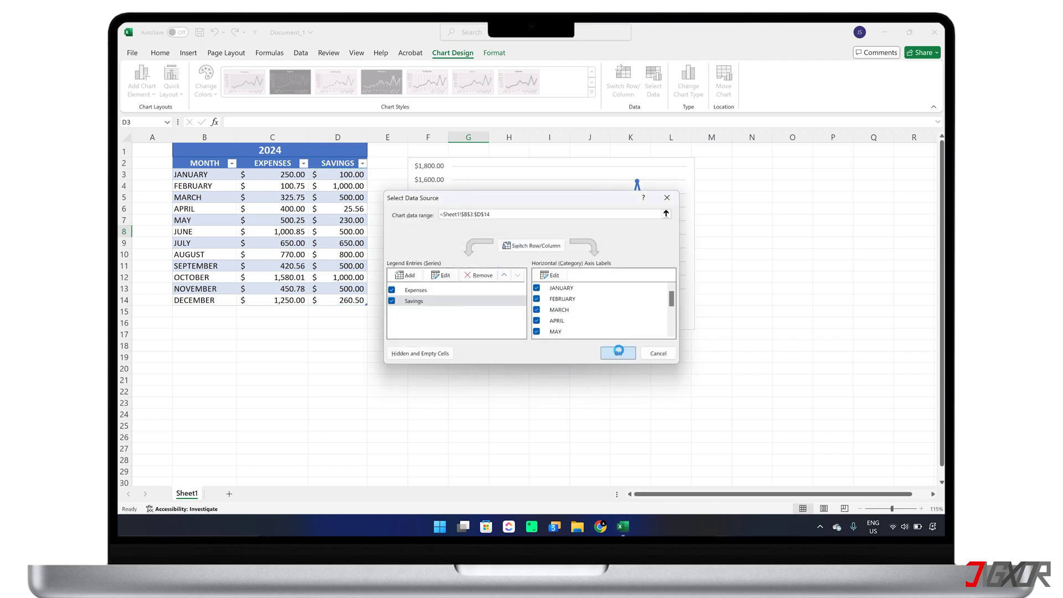
left_click(617, 352)
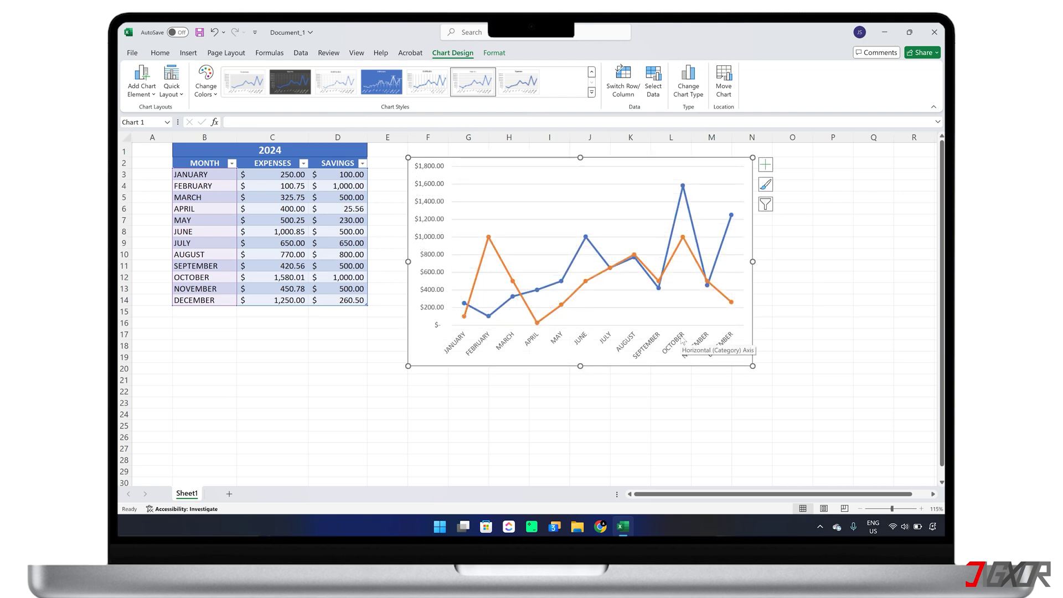
Put the Savings series on a secondary value axis.
left_click(561, 303)
right_click(562, 304)
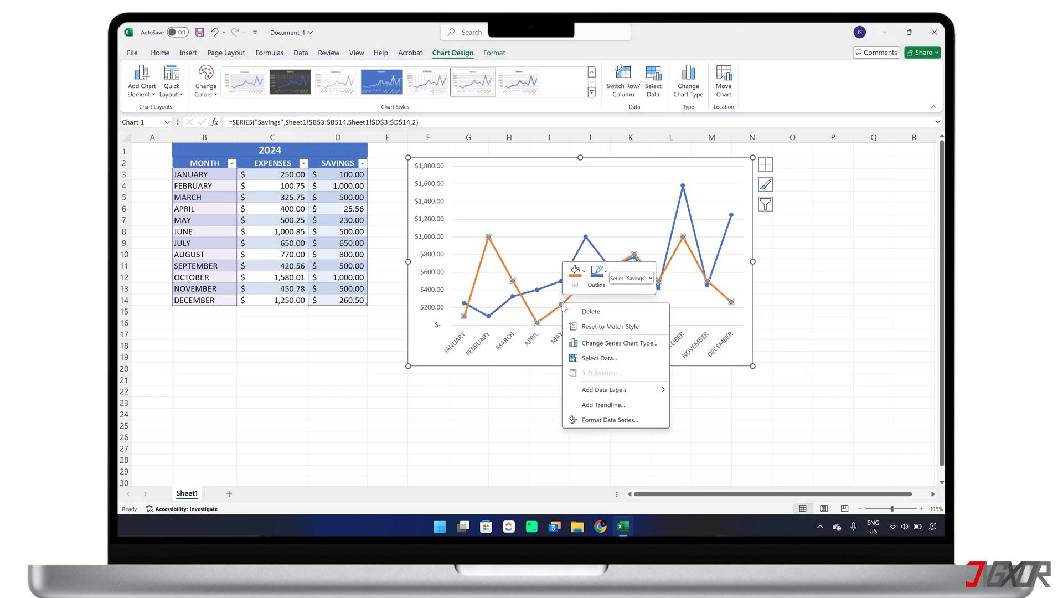
left_click(592, 420)
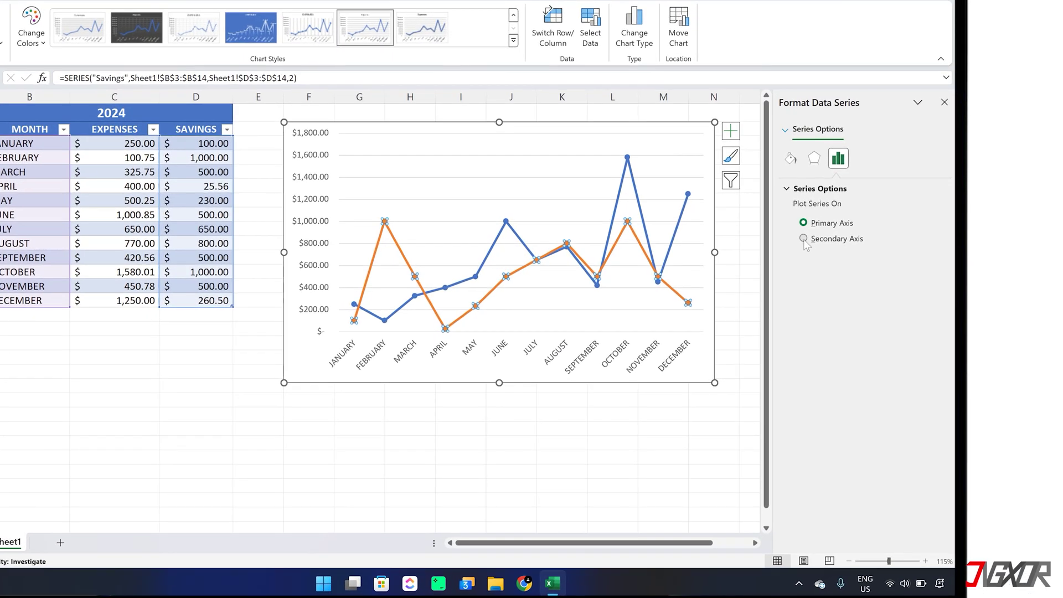
left_click(823, 250)
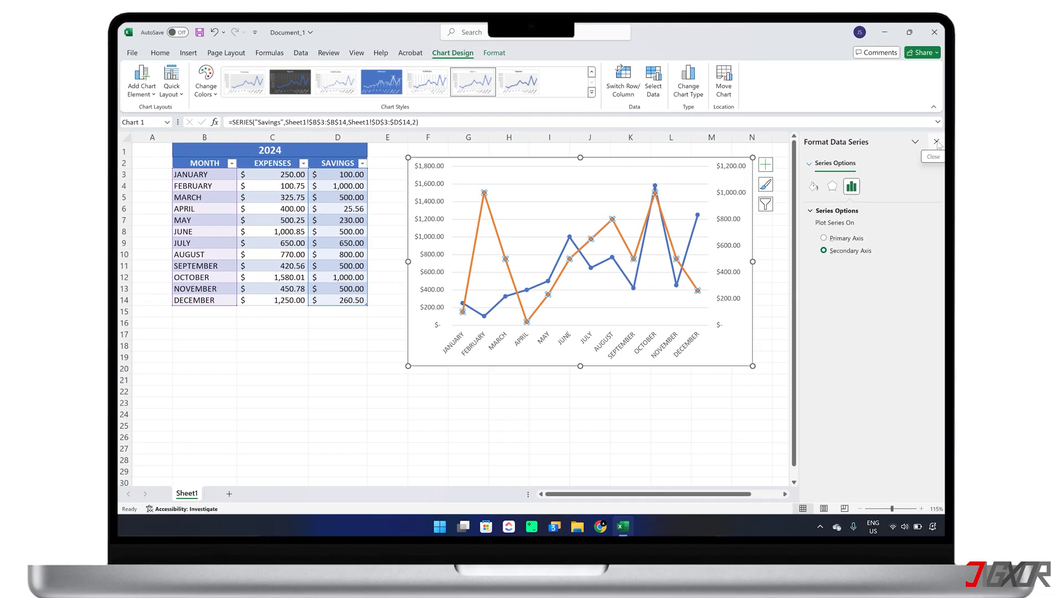
left_click(944, 102)
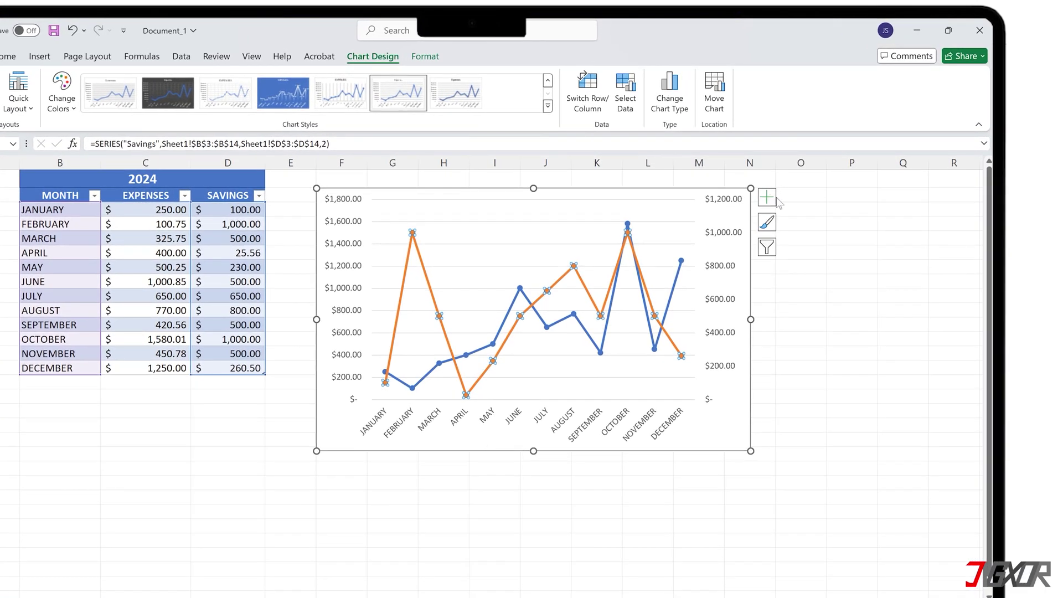
Add axis titles: Savings on the right, Expenses on the left, Months along the bottom.
left_click(766, 165)
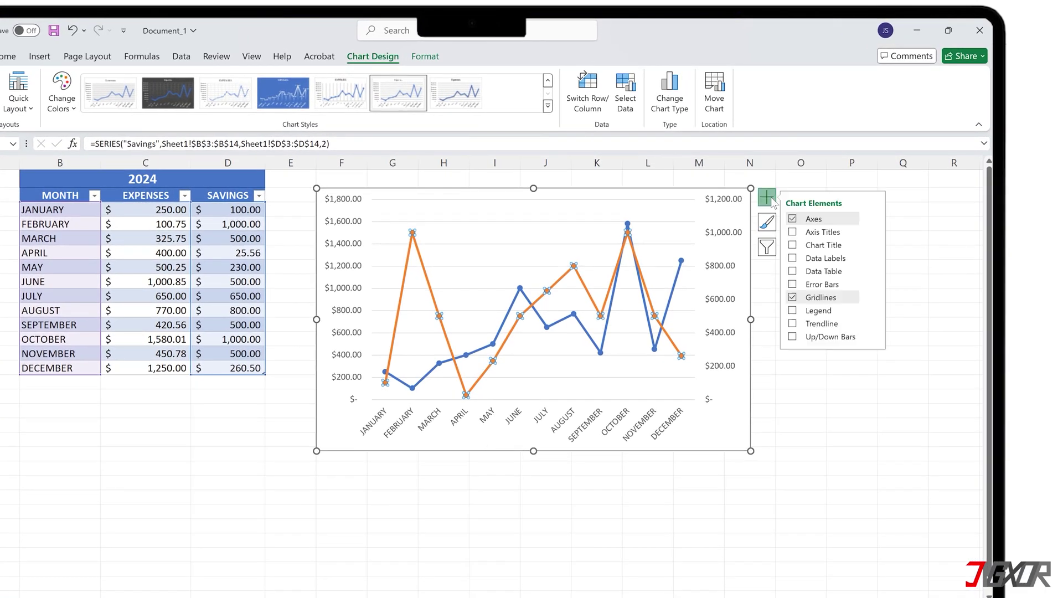
left_click(814, 235)
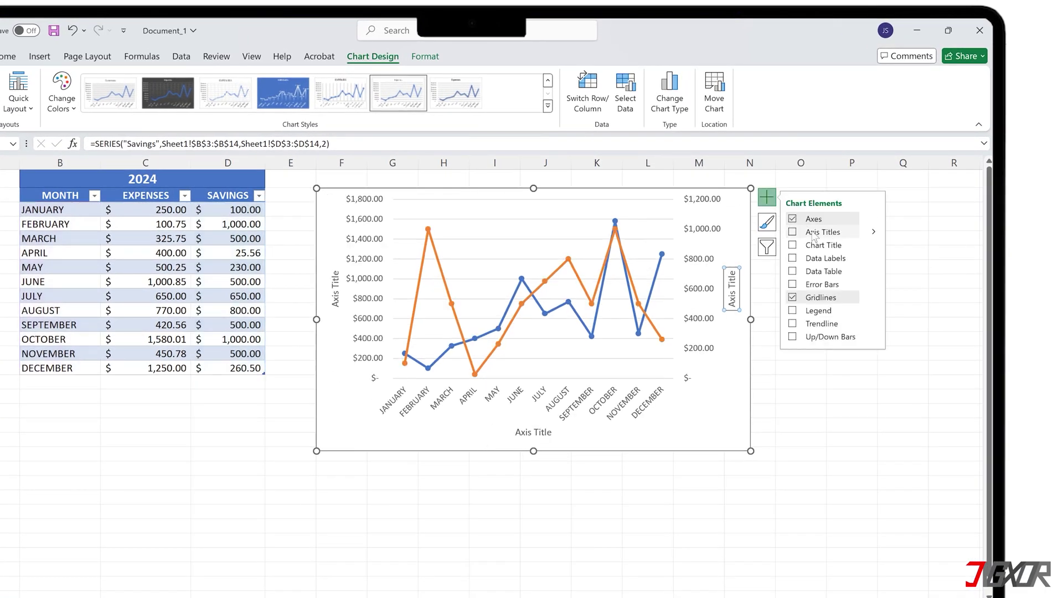
left_click(738, 302)
key("ctrl+a")
type("Savings")
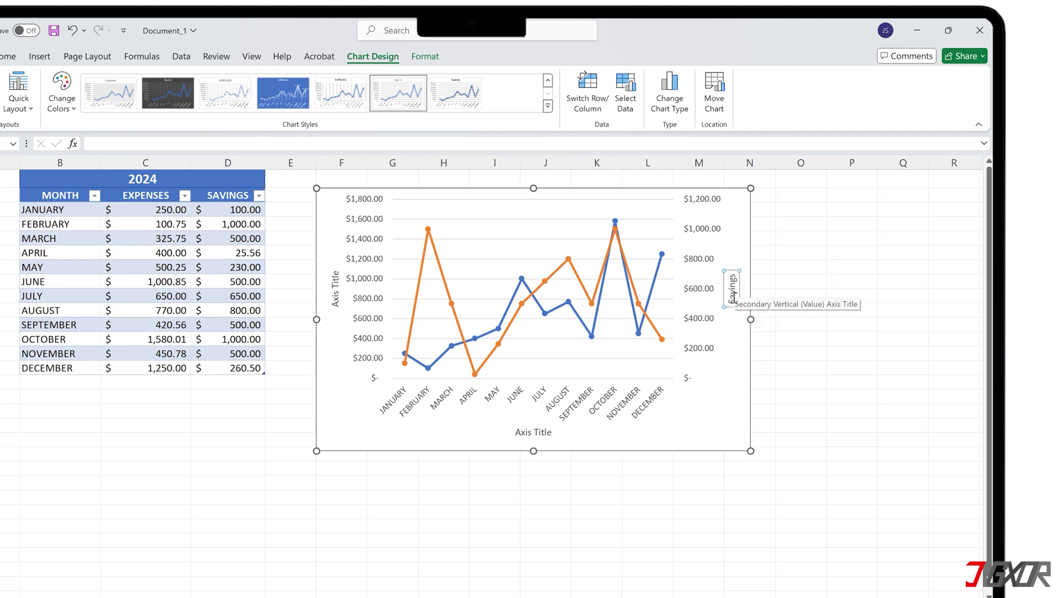
double_click(337, 293)
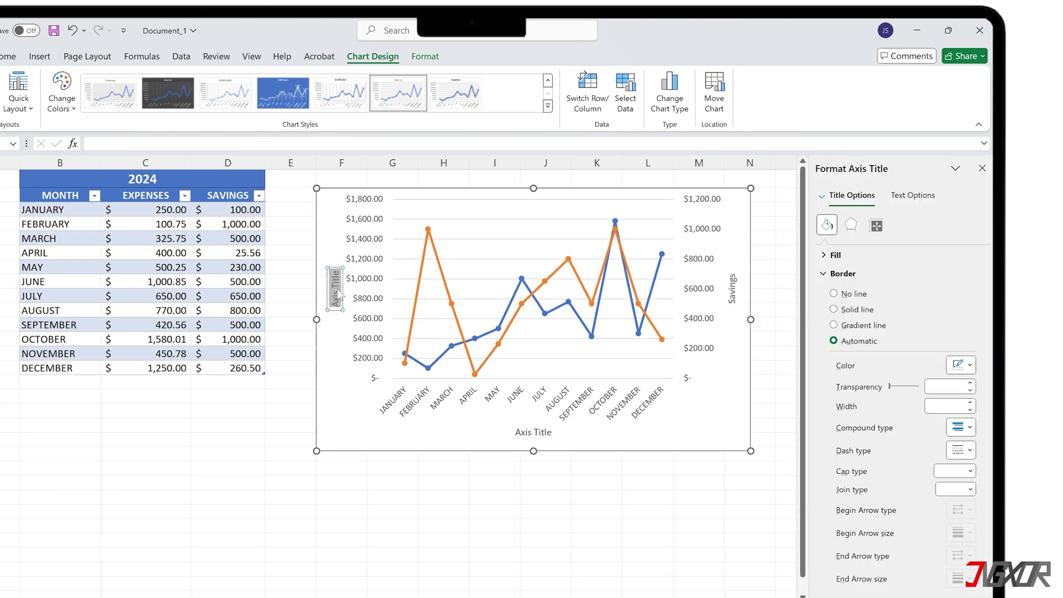
type("Expenses")
double_click(533, 432)
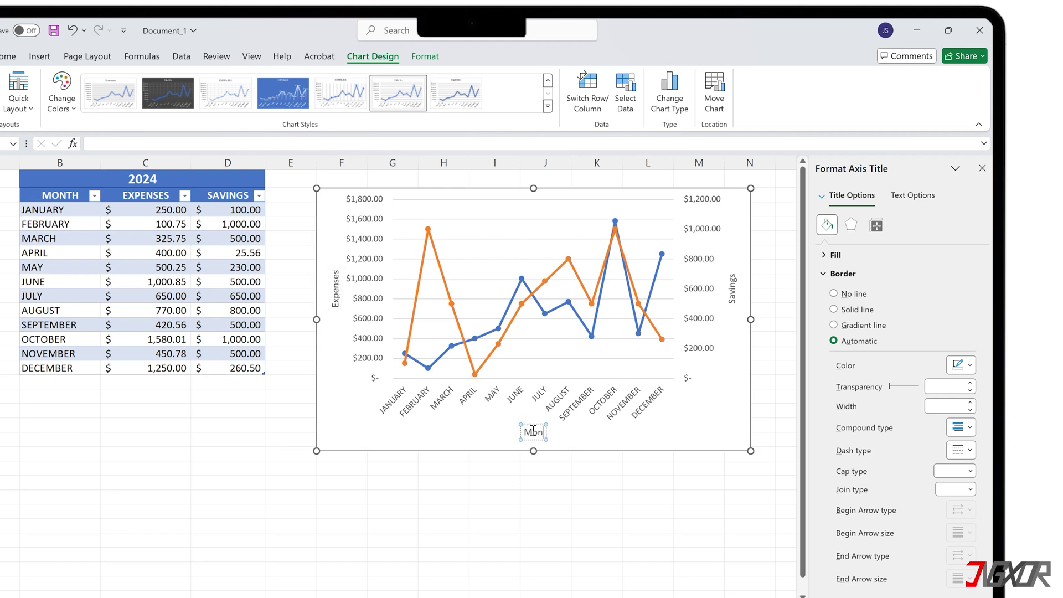
type("Months")
left_click(576, 437)
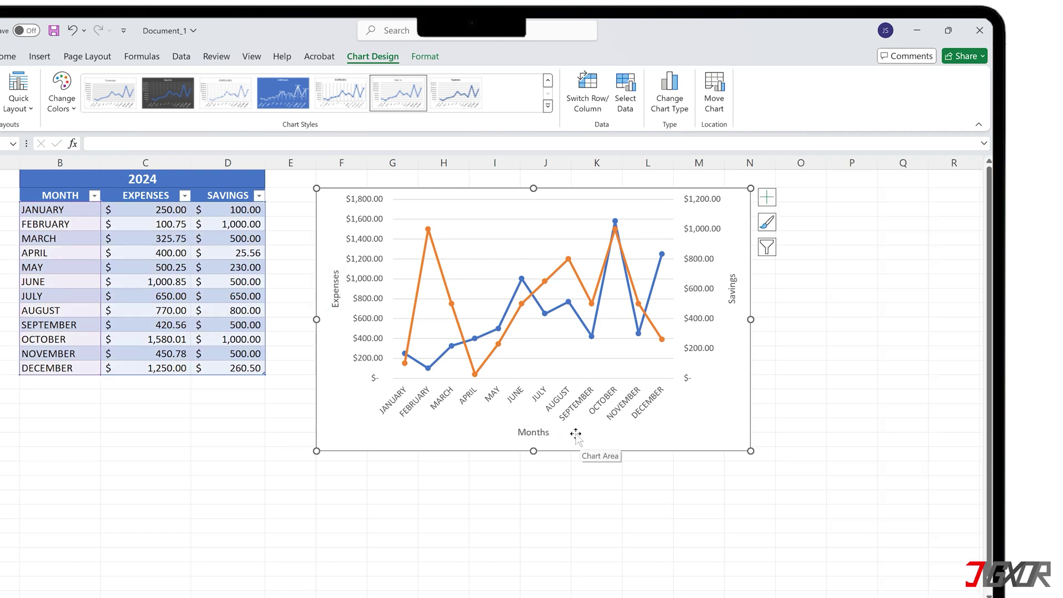
left_click(767, 197)
Add a legend positioned at the top of the chart.
left_click(793, 312)
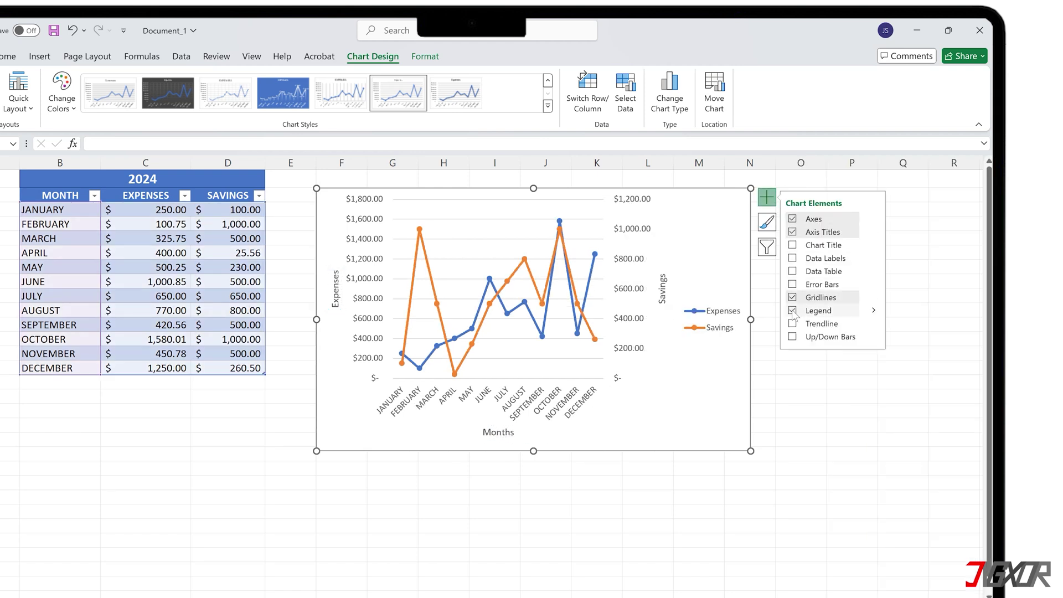
left_click(874, 312)
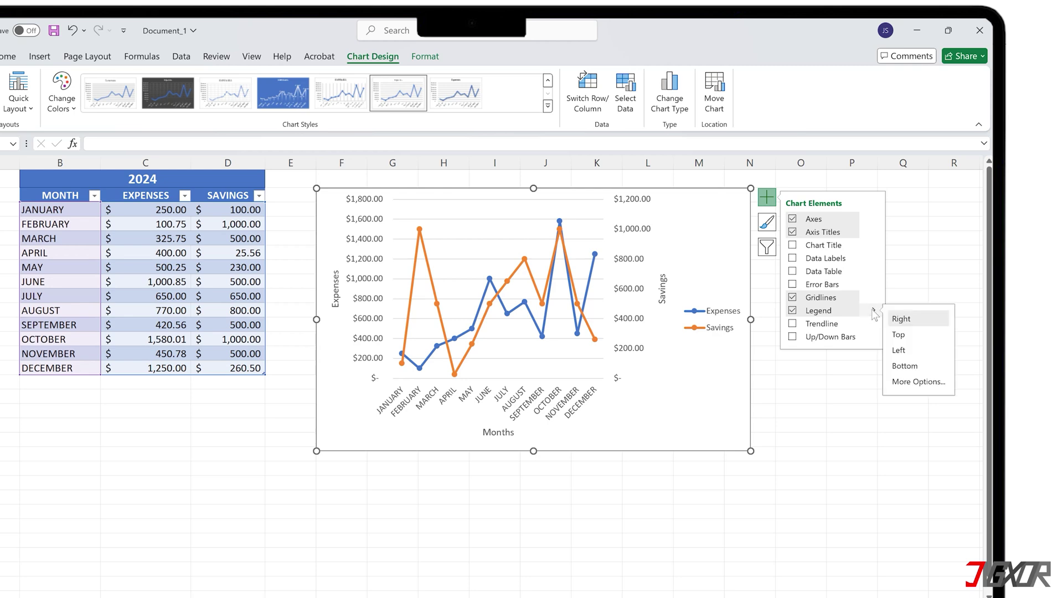
left_click(901, 335)
left_click(912, 283)
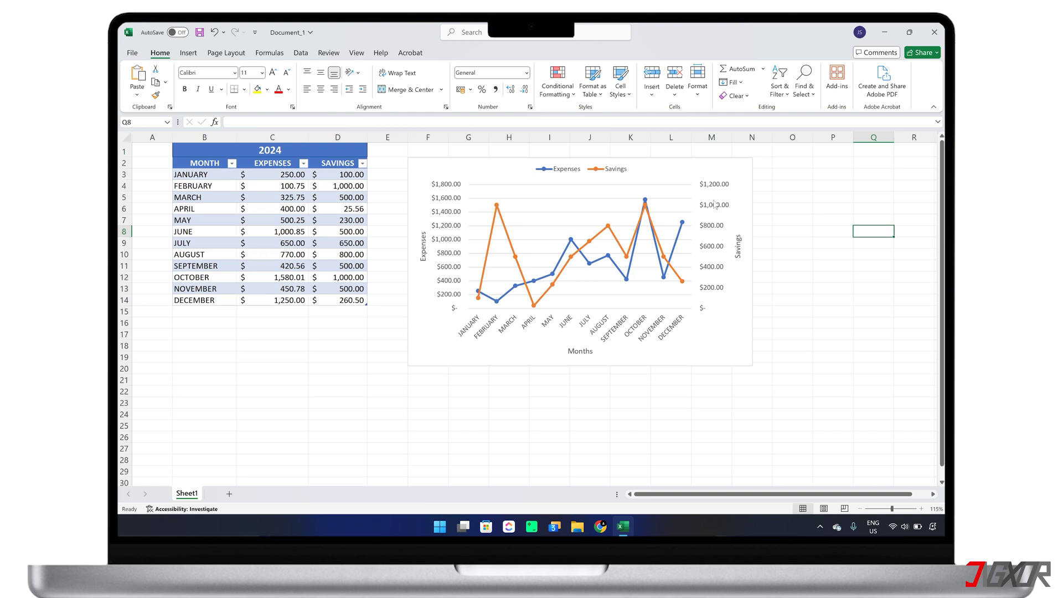
left_click(699, 168)
left_click(764, 186)
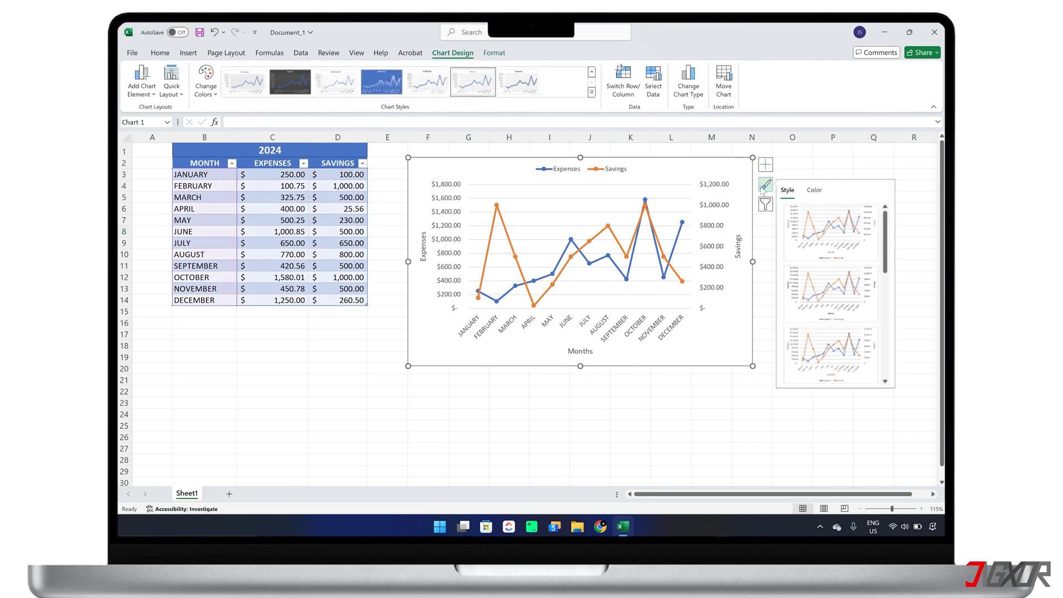
left_click(768, 206)
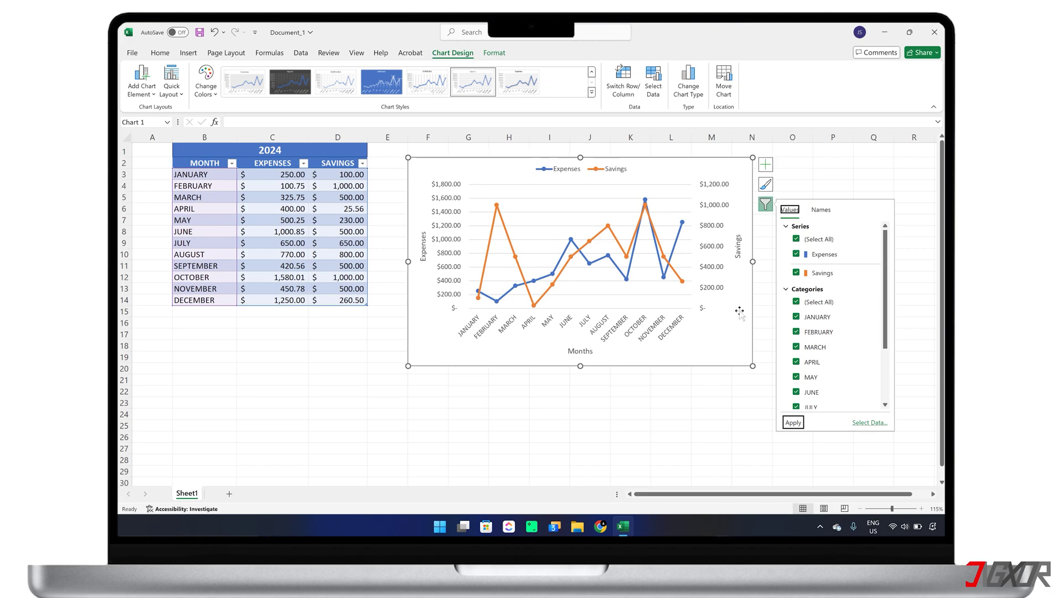
key("Escape")
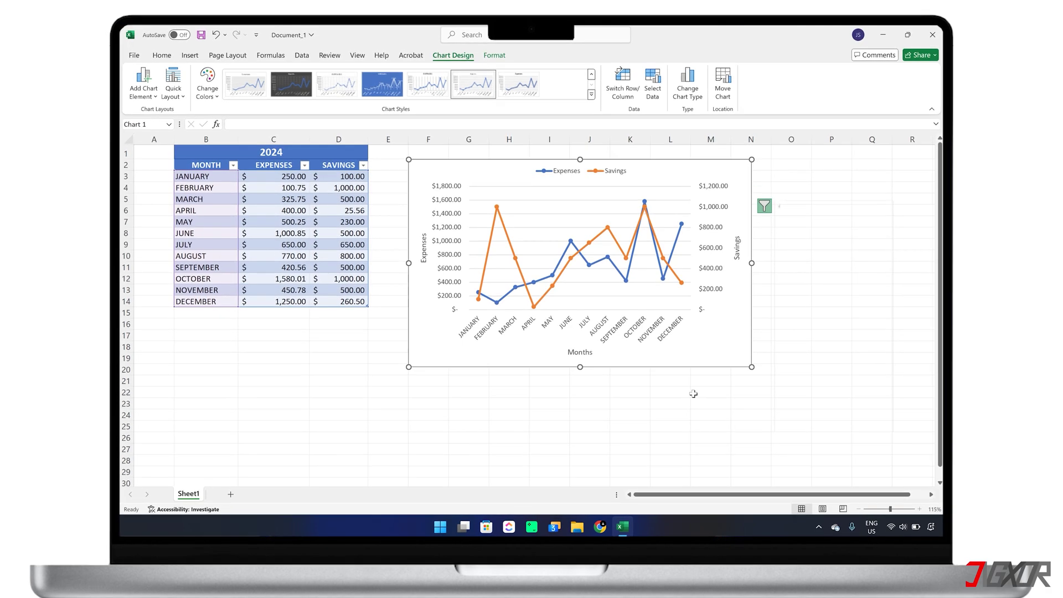